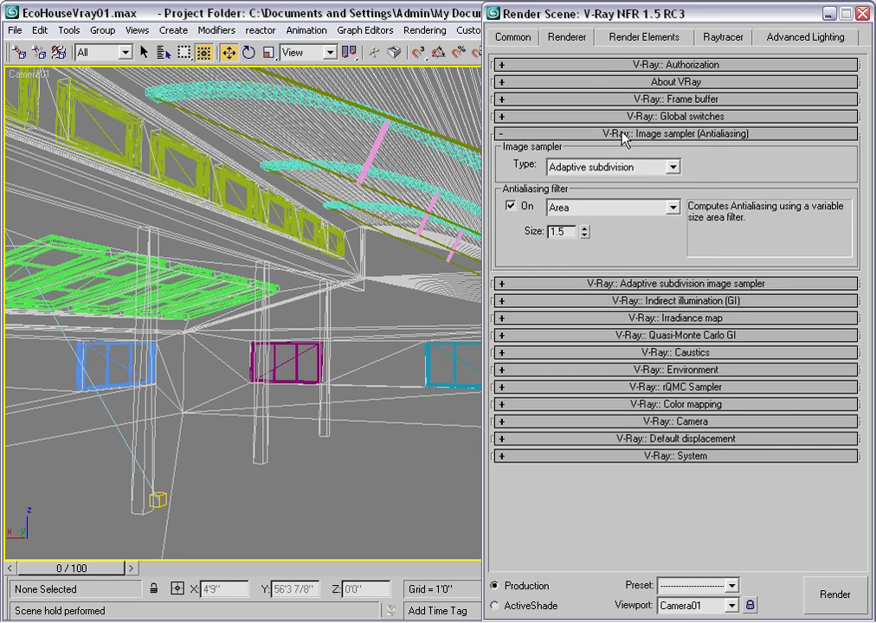
Step: Review the V-Ray license authorization settings and the About VRay version information
click(624, 134)
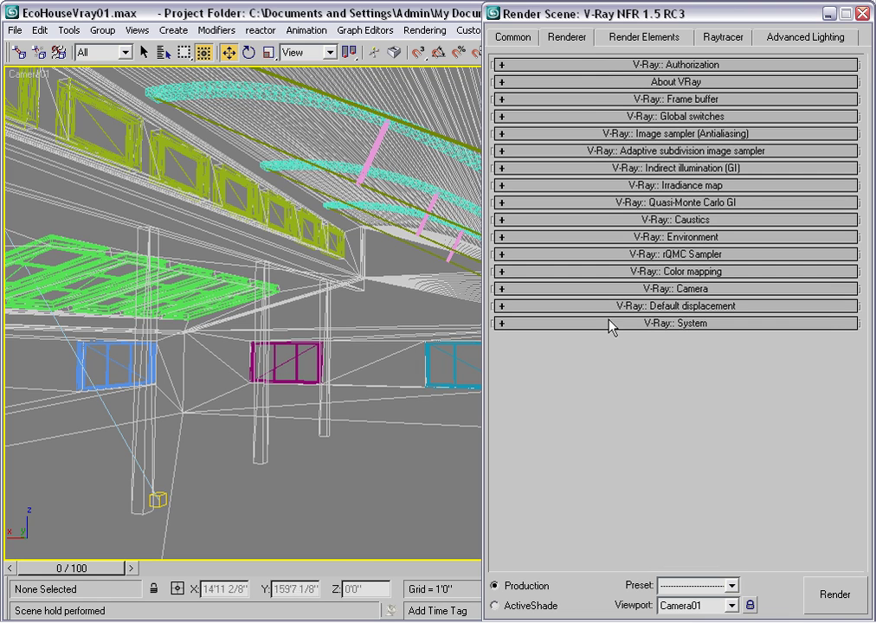
click(629, 68)
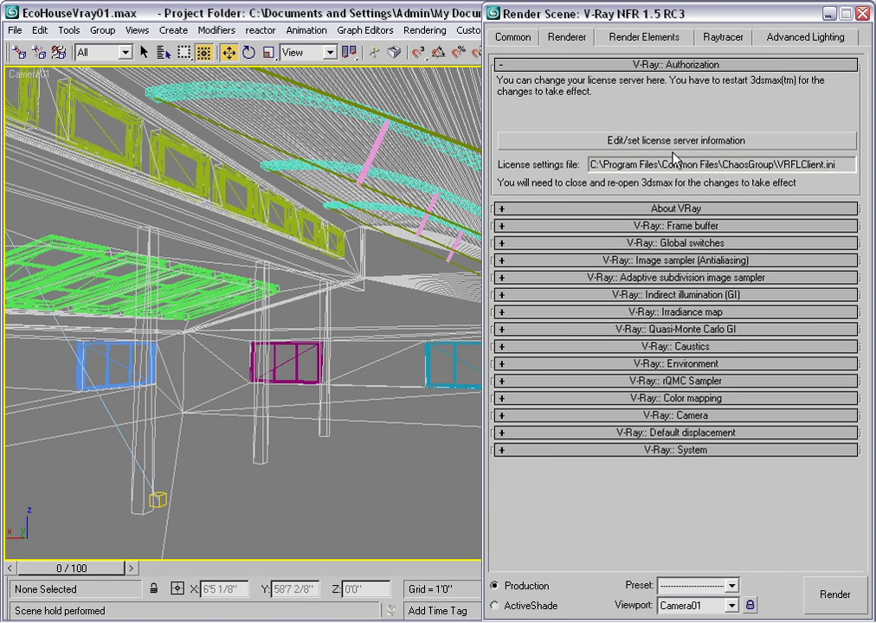
mouse_move(703, 615)
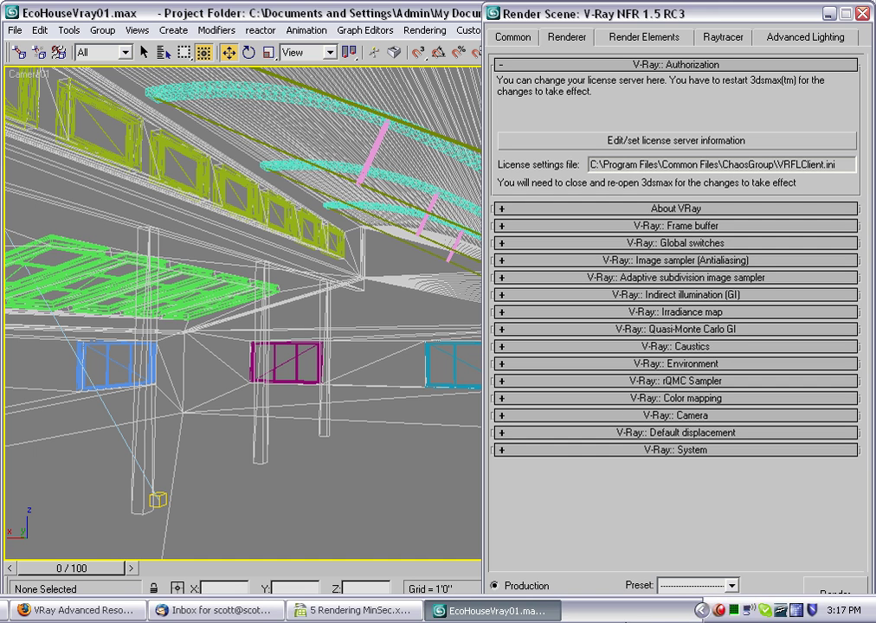
click(703, 613)
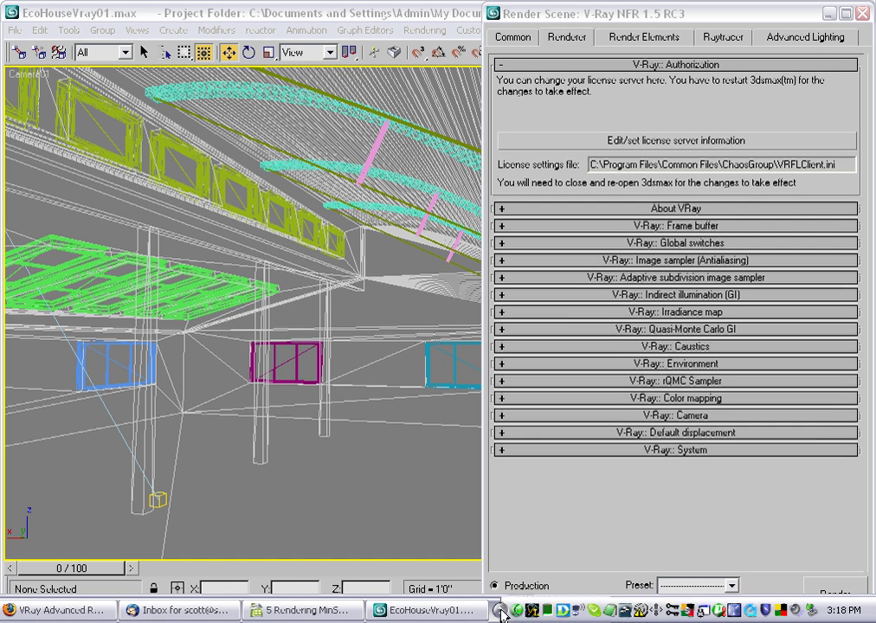
click(651, 65)
click(648, 83)
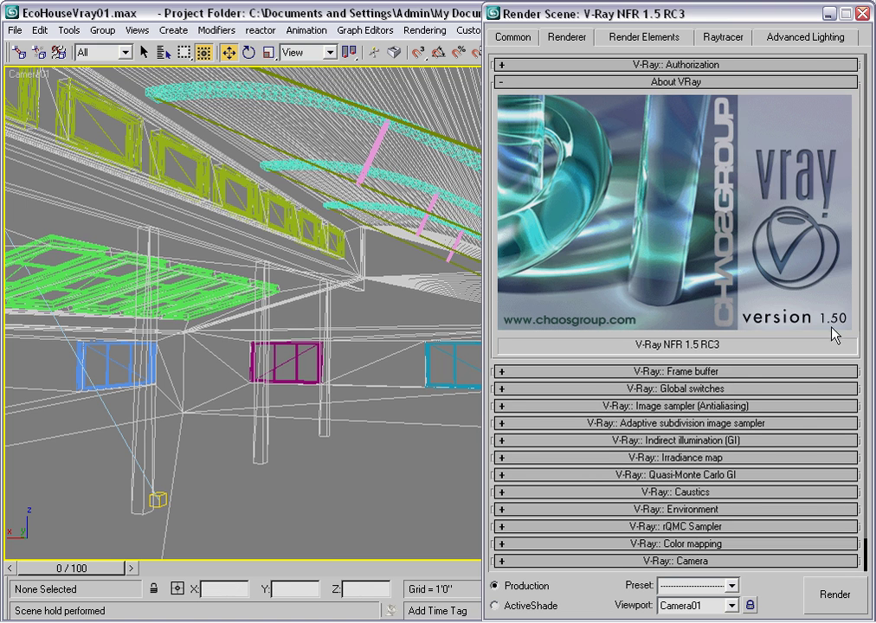
click(639, 83)
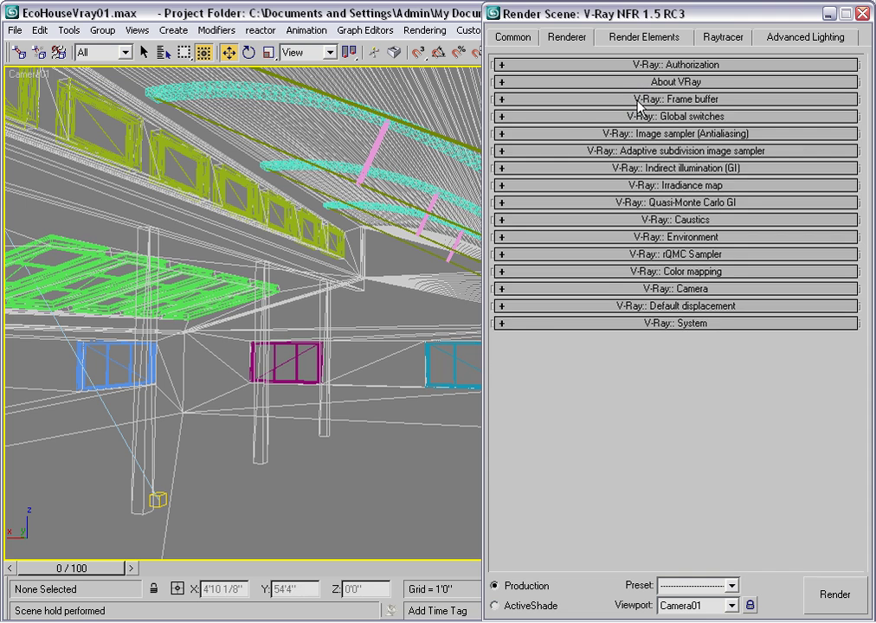
Step: Enable V-Ray's built-in frame buffer and check the output size in the common render parameters
click(639, 101)
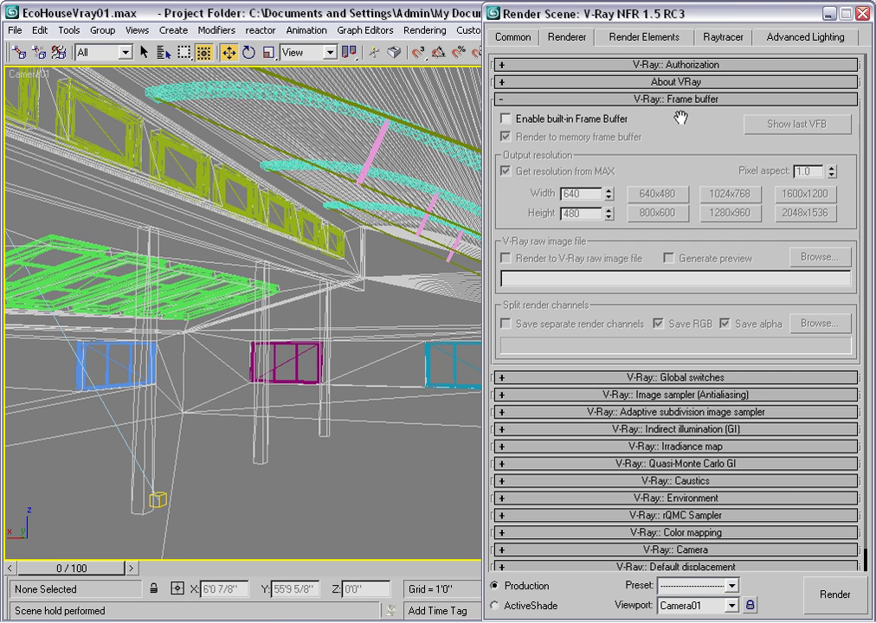
click(505, 118)
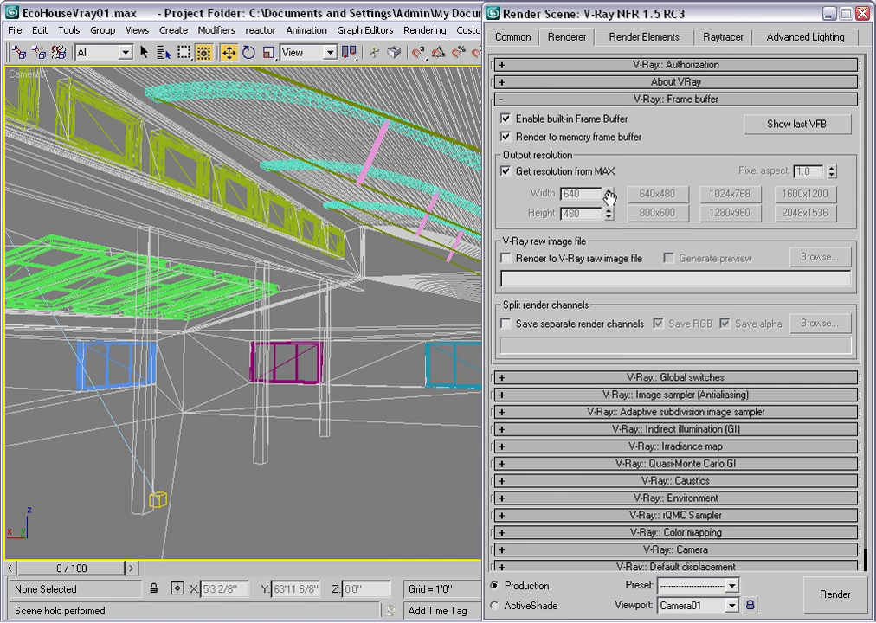
click(511, 39)
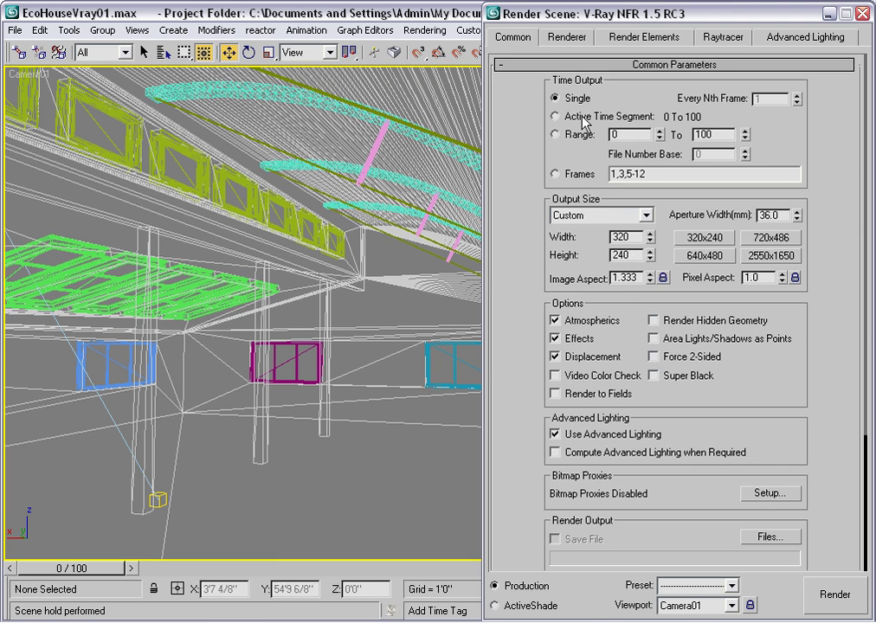
click(568, 39)
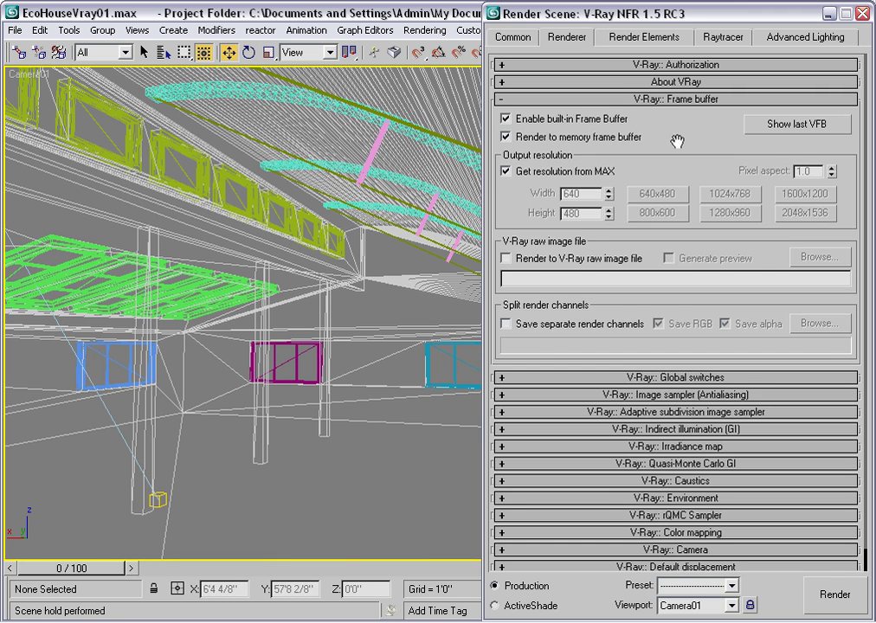
click(673, 99)
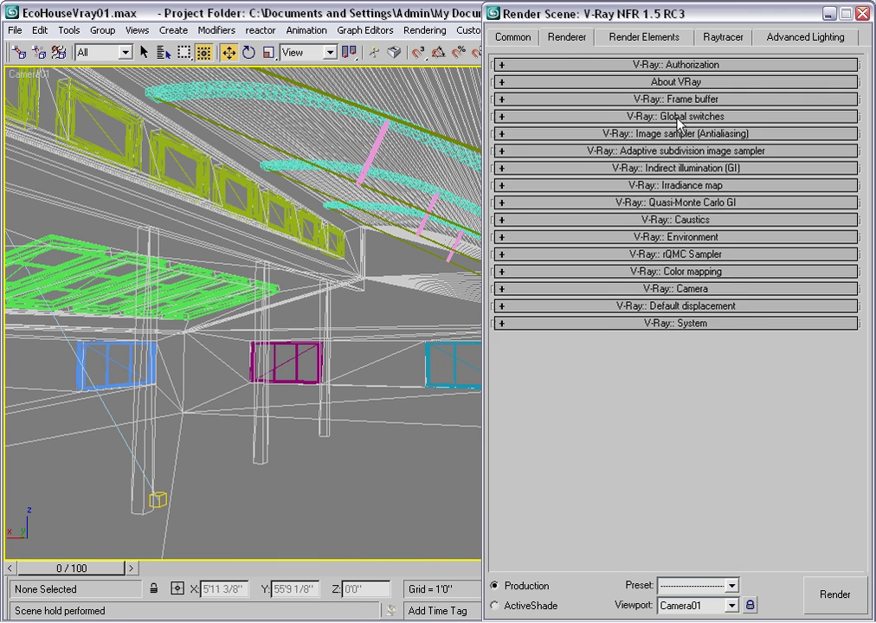
Step: Review the V-Ray global switches, turning Don't render final image on and back off
click(674, 117)
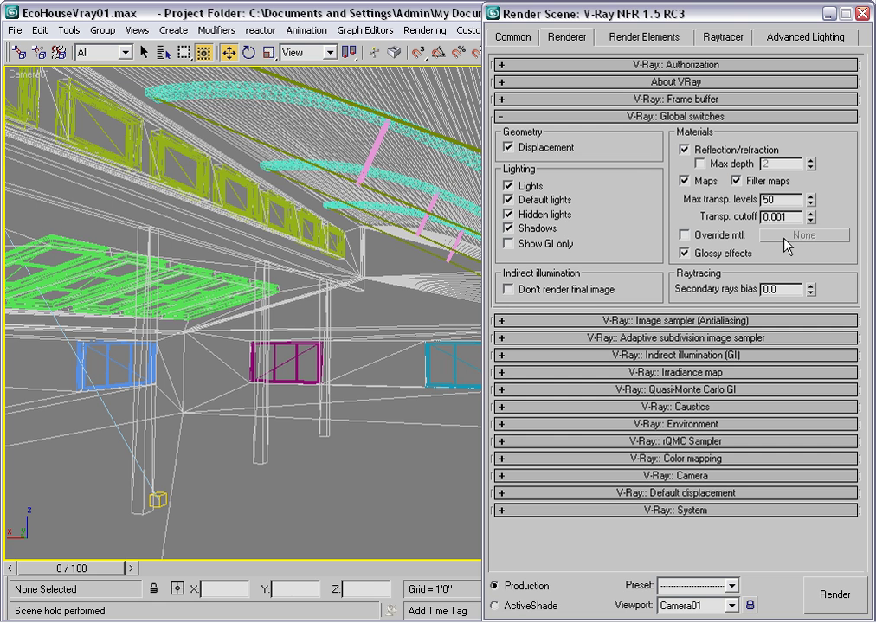
click(509, 291)
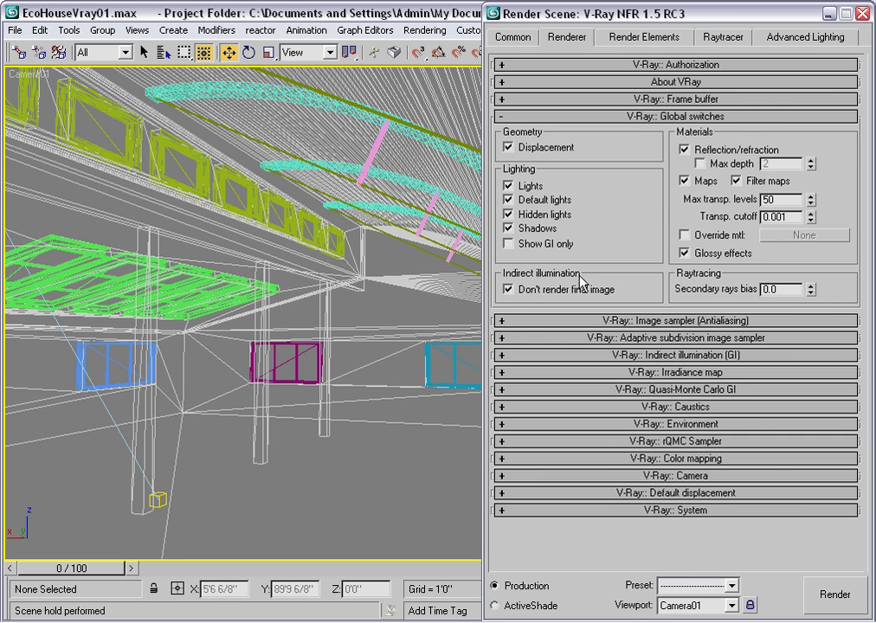
click(509, 289)
click(628, 116)
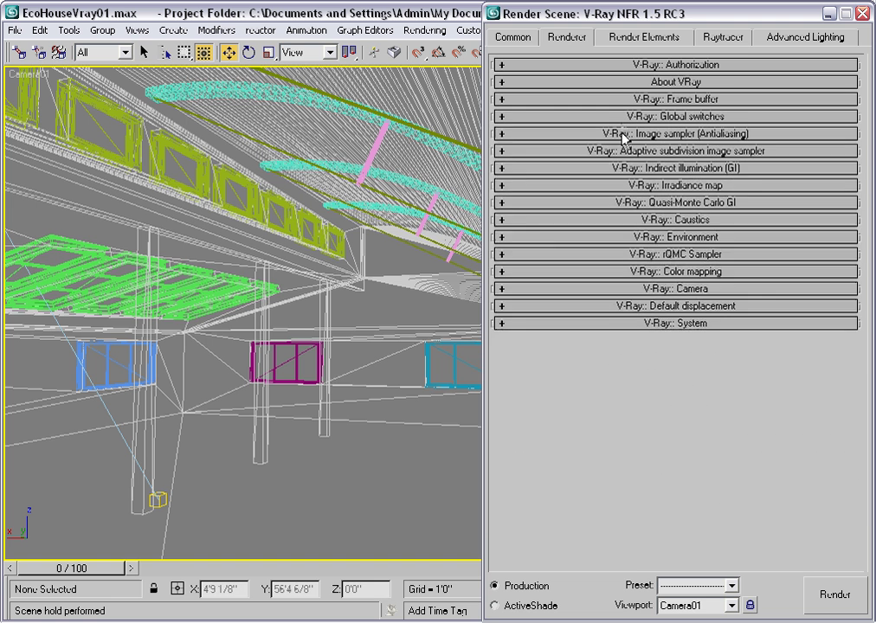
Step: Try the Fixed and Adaptive QMC image sampler types and return to Adaptive subdivision
click(623, 135)
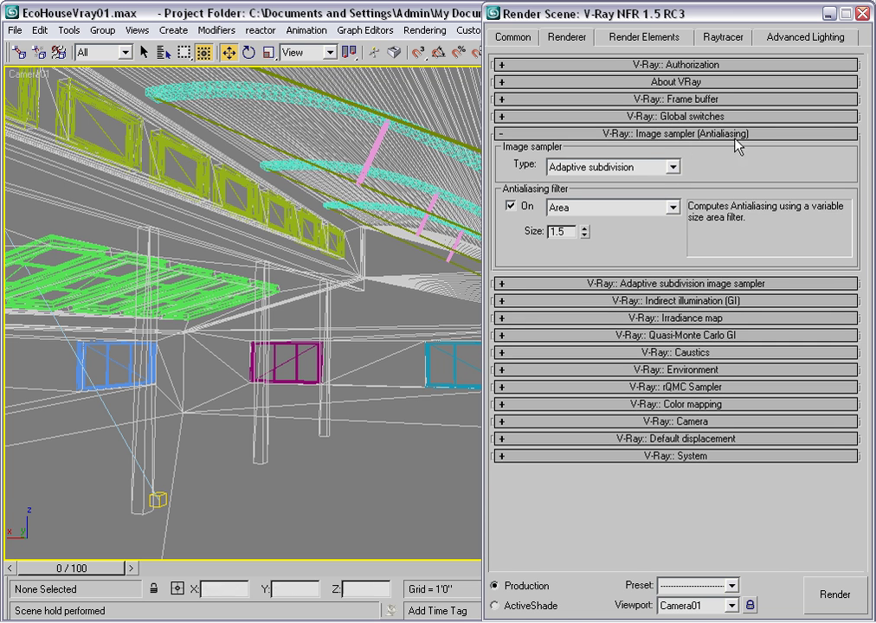
click(673, 167)
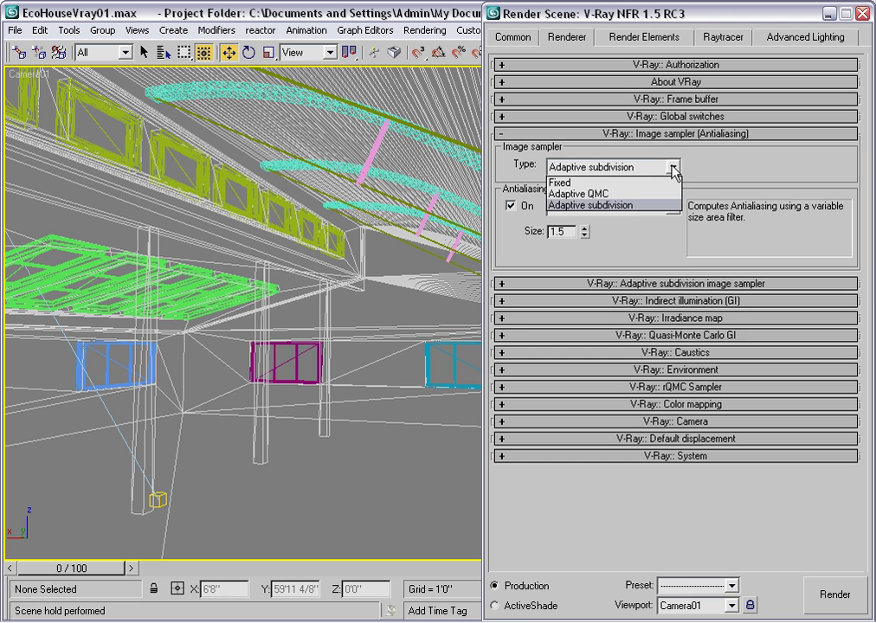
click(582, 183)
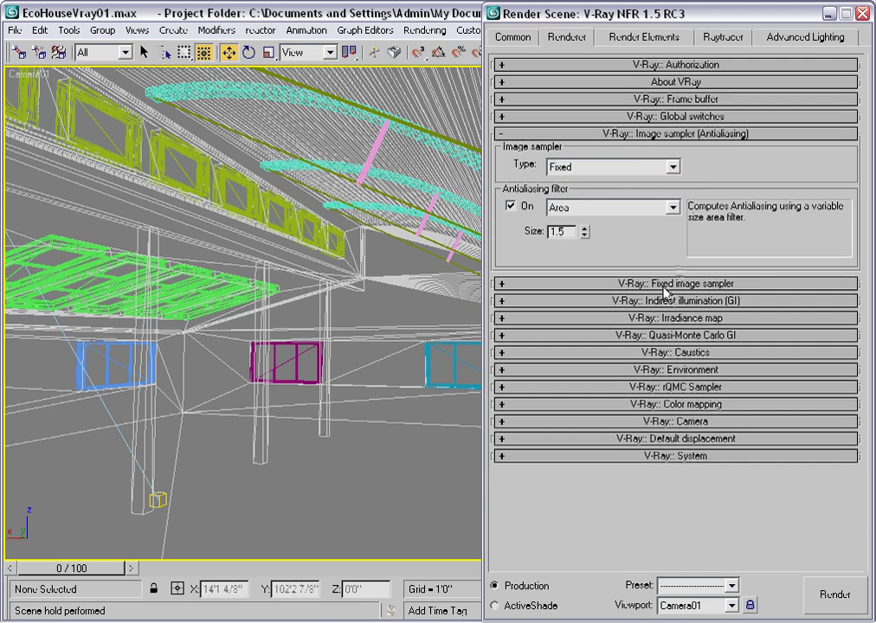
click(673, 167)
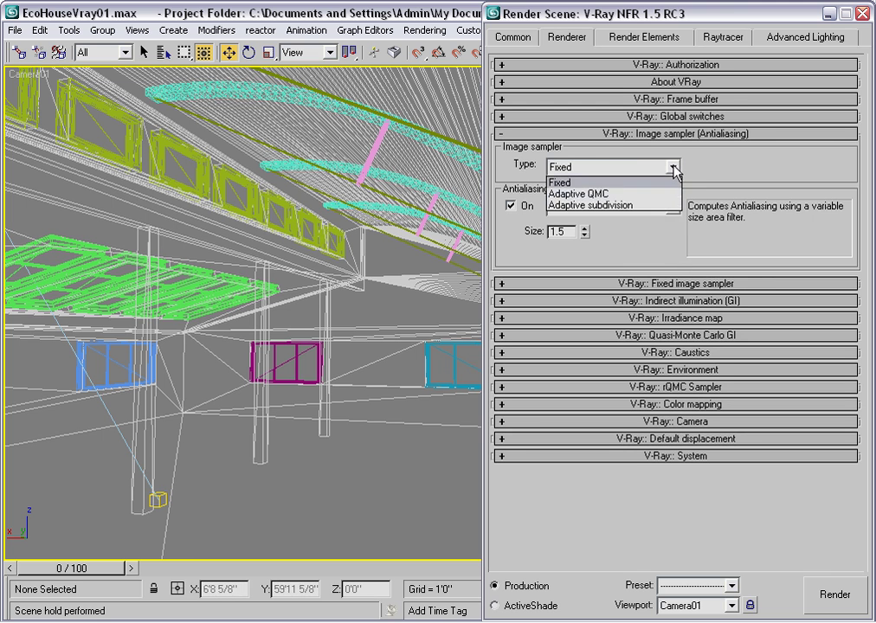
click(617, 197)
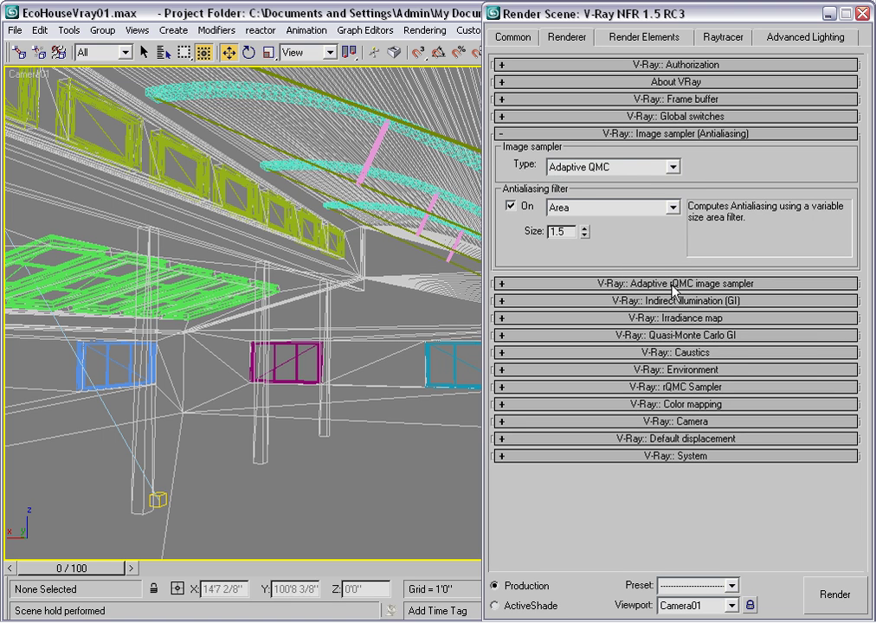
click(673, 167)
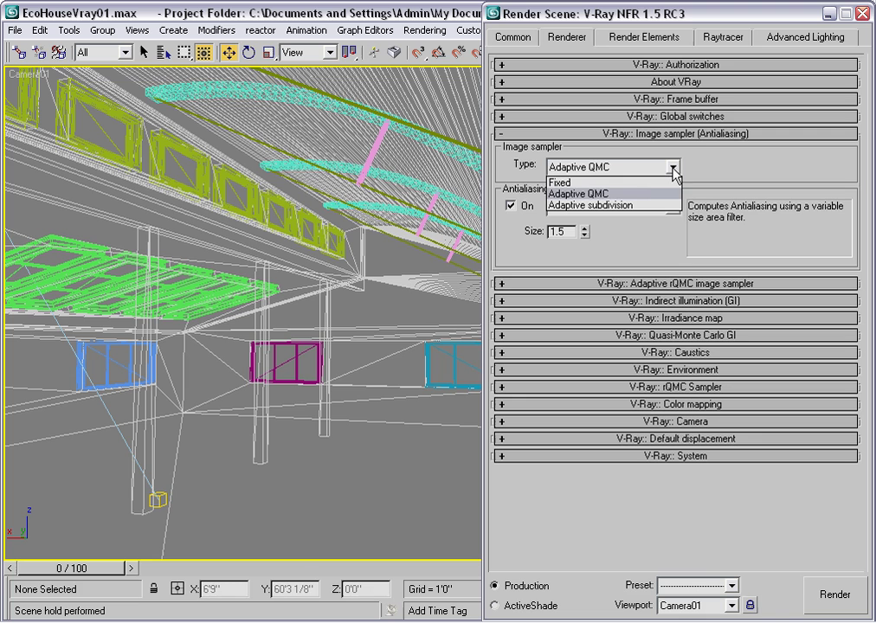
click(635, 207)
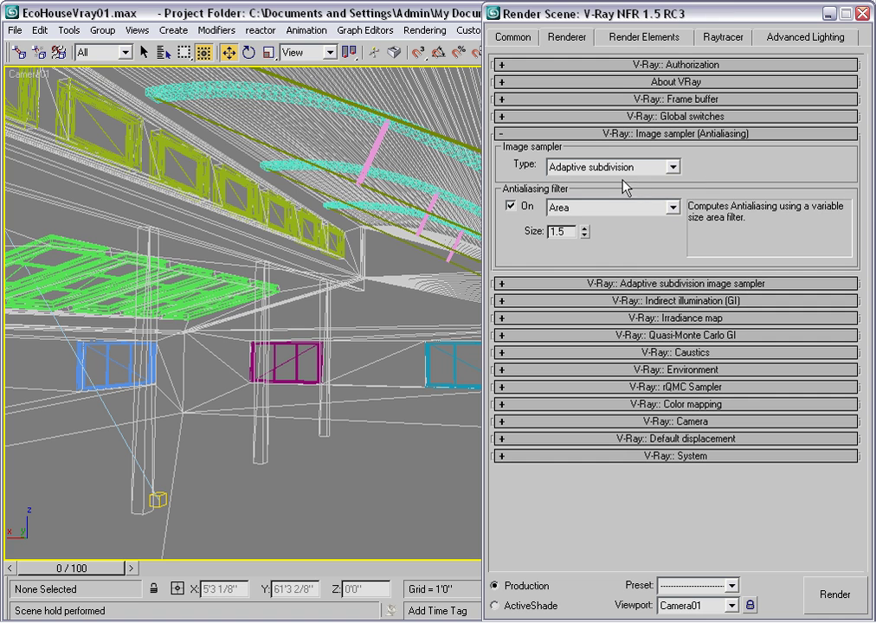
Step: Look through the available antialiasing filters and turn the antialiasing filter off
click(673, 209)
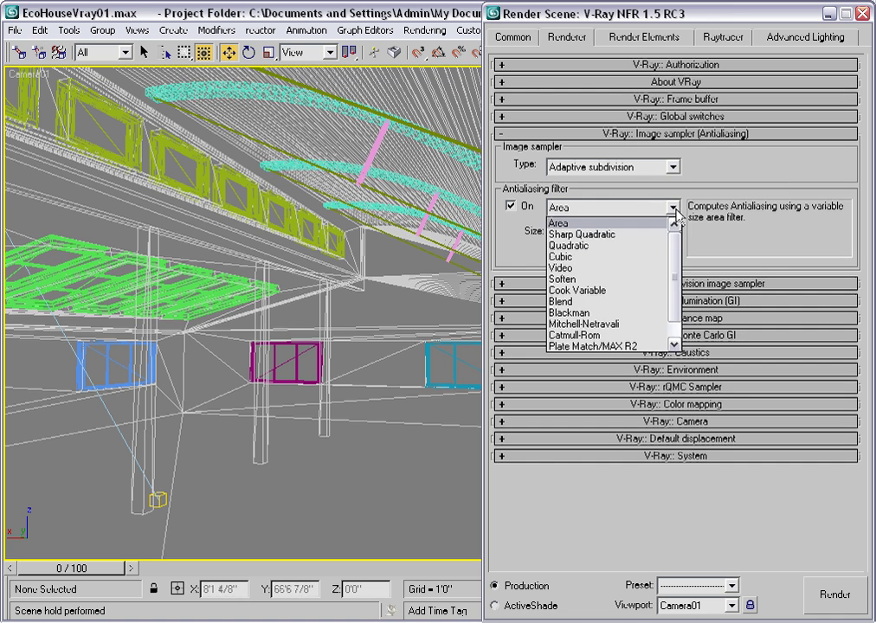
scroll(679, 251, down, 1)
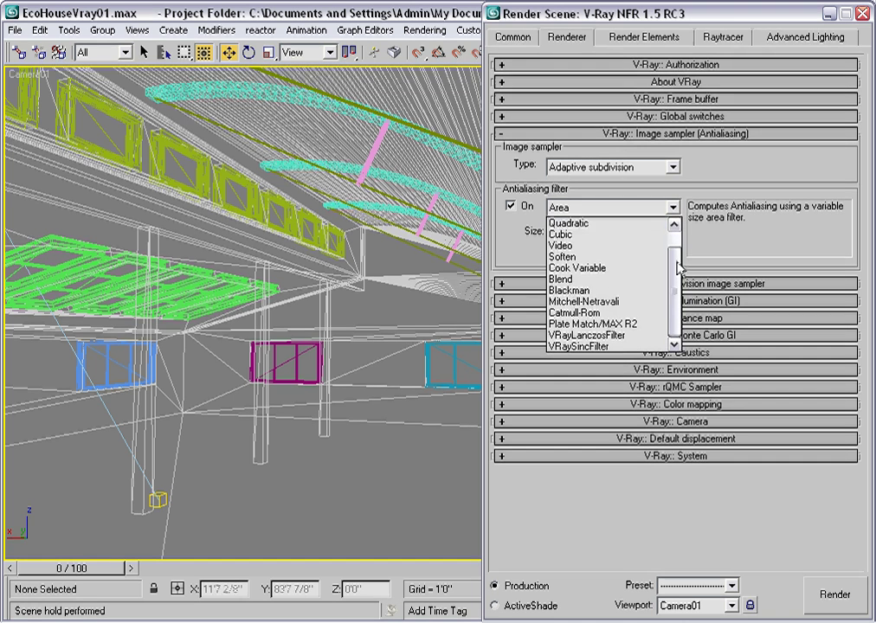
scroll(681, 247, up, 1)
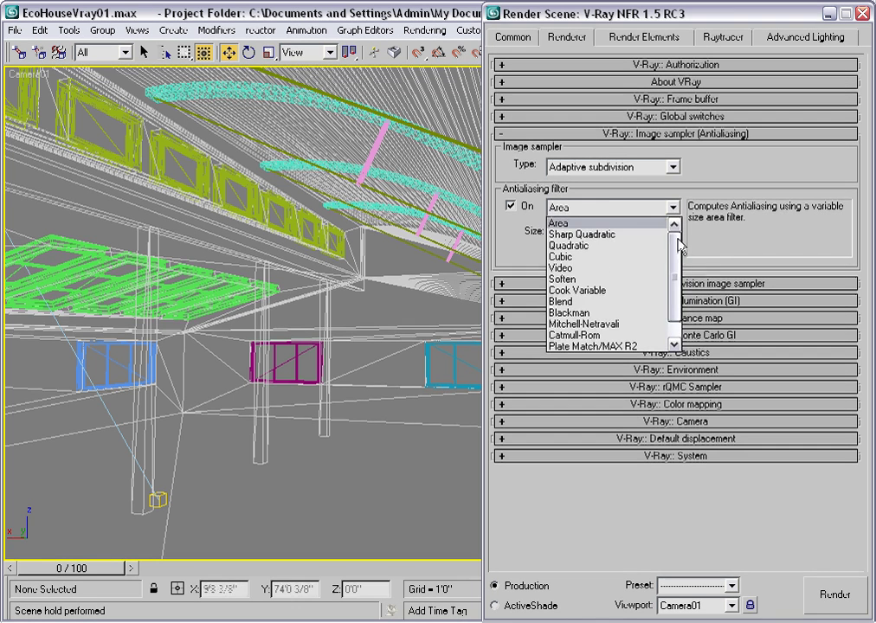
click(702, 195)
click(511, 207)
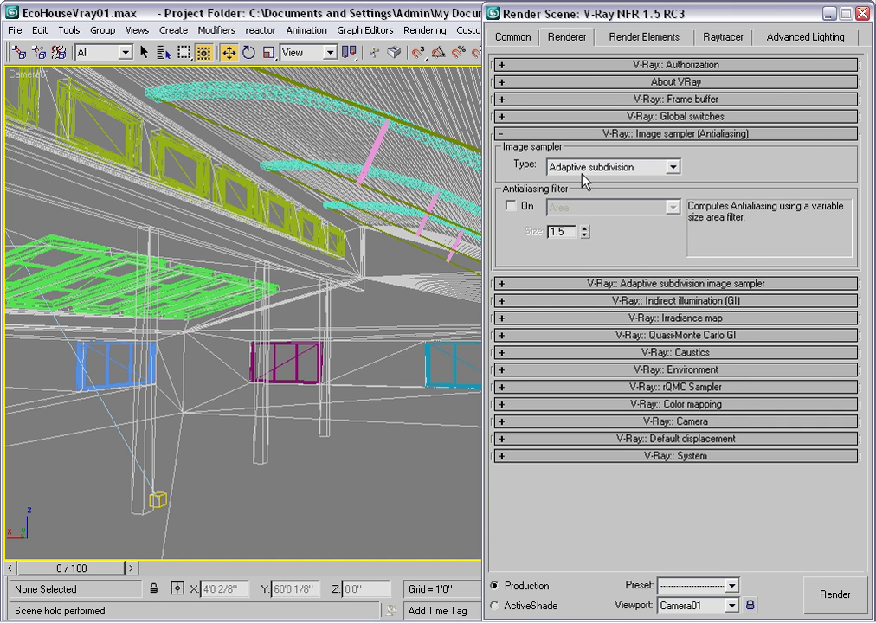
Step: Set both the minimum and maximum rates of the adaptive subdivision image sampler to -3
click(645, 284)
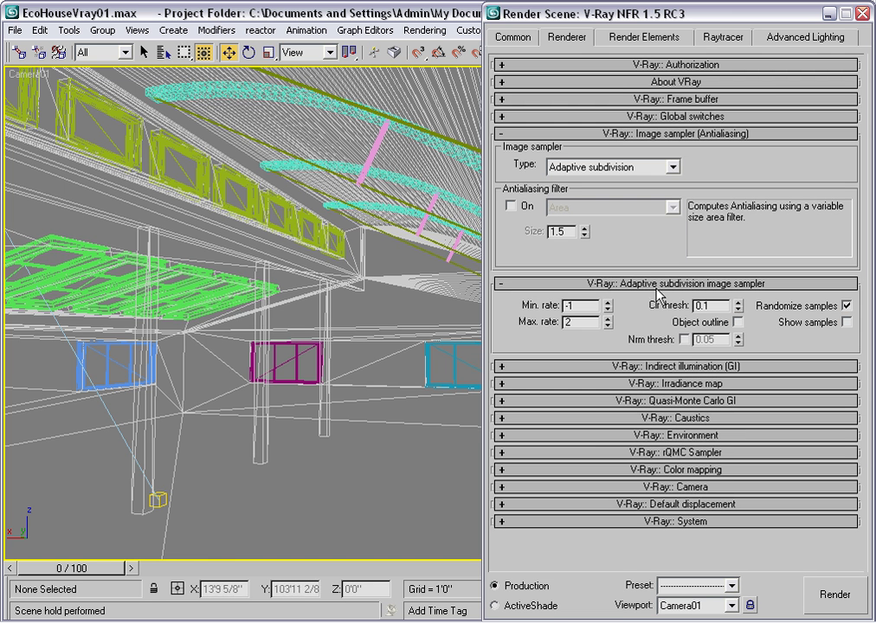
click(608, 310)
click(608, 326)
click(609, 326)
click(609, 325)
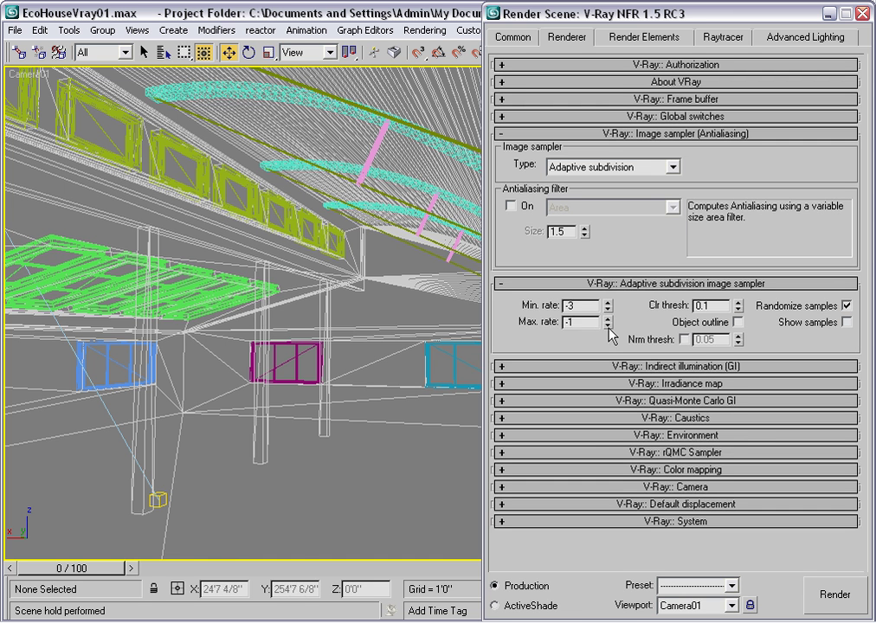
click(609, 326)
click(609, 325)
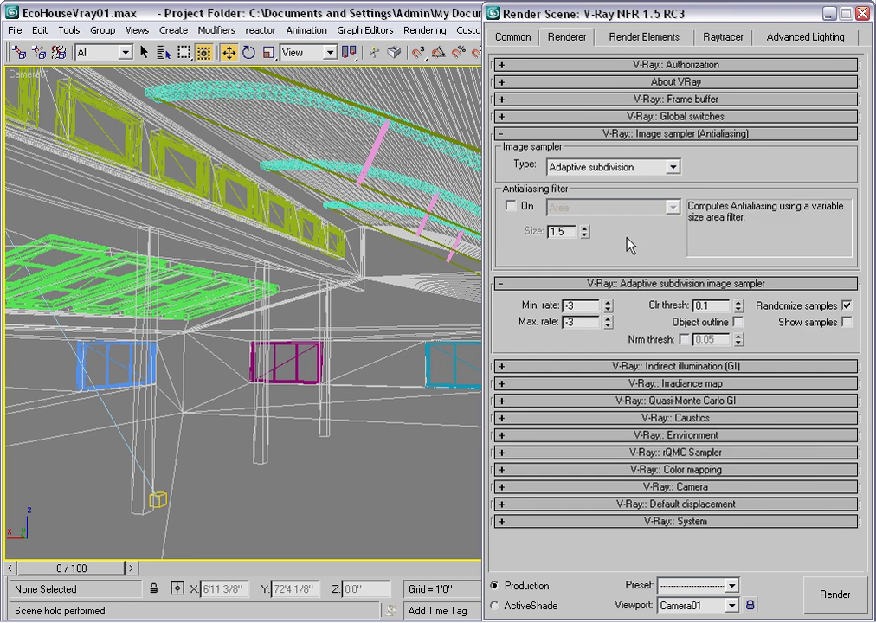
click(640, 284)
click(632, 135)
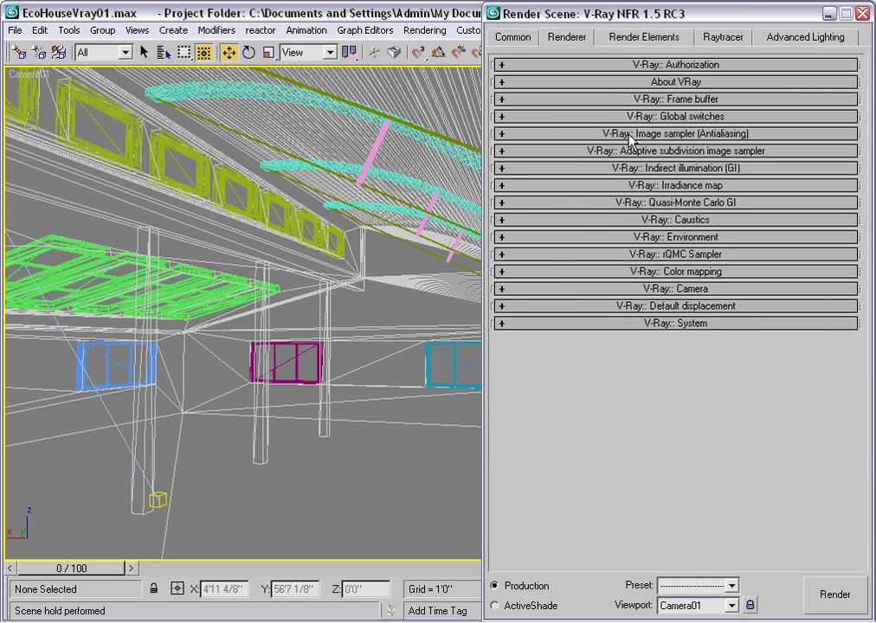
Step: Turn on indirect illumination, keeping Irradiance map for primary bounces and setting the secondary bounces' GI engine to Light cache
click(671, 169)
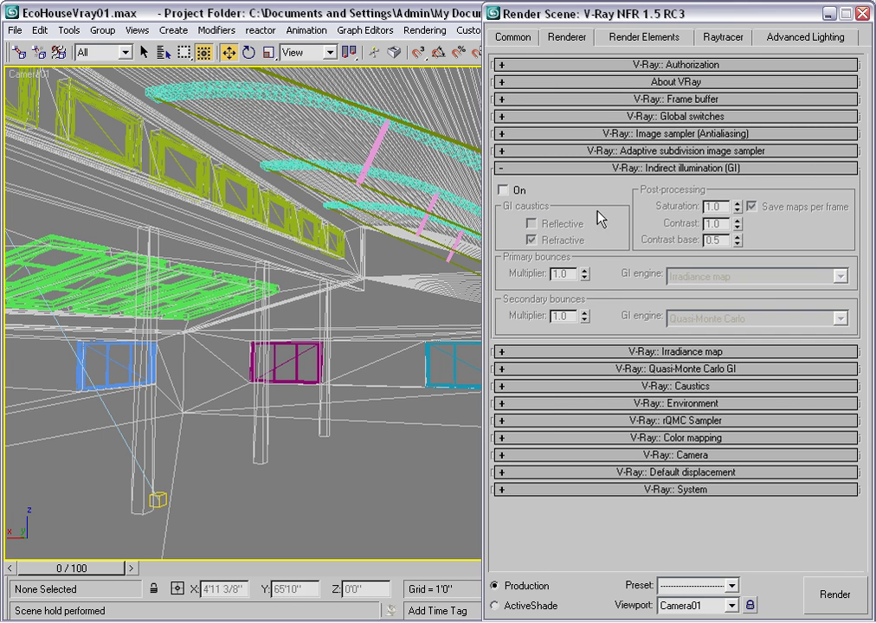
click(503, 191)
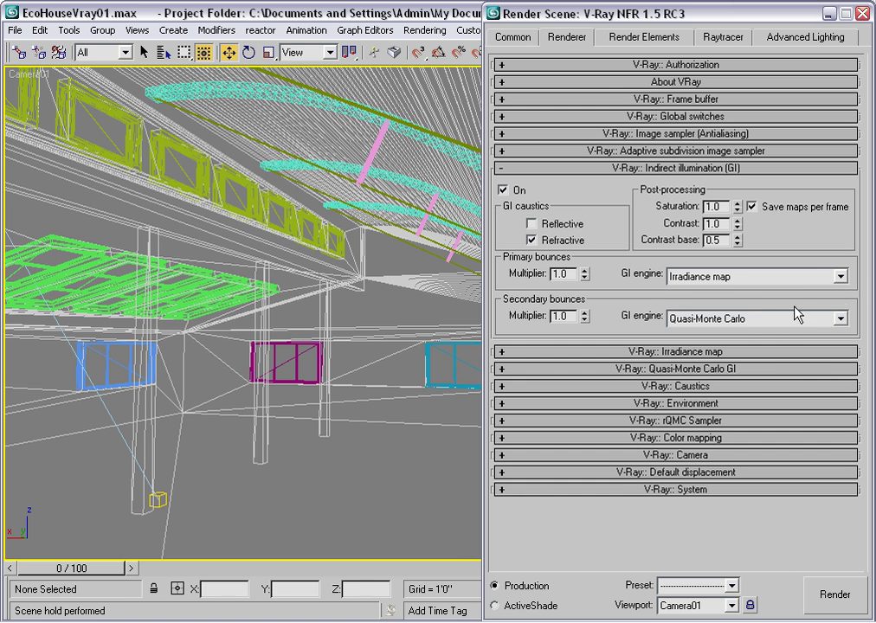
click(840, 276)
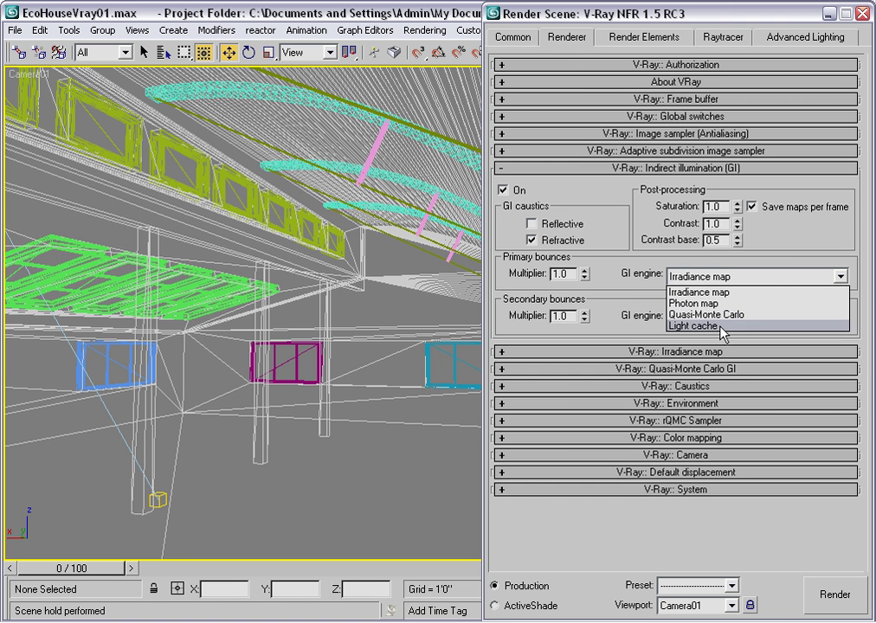
click(842, 278)
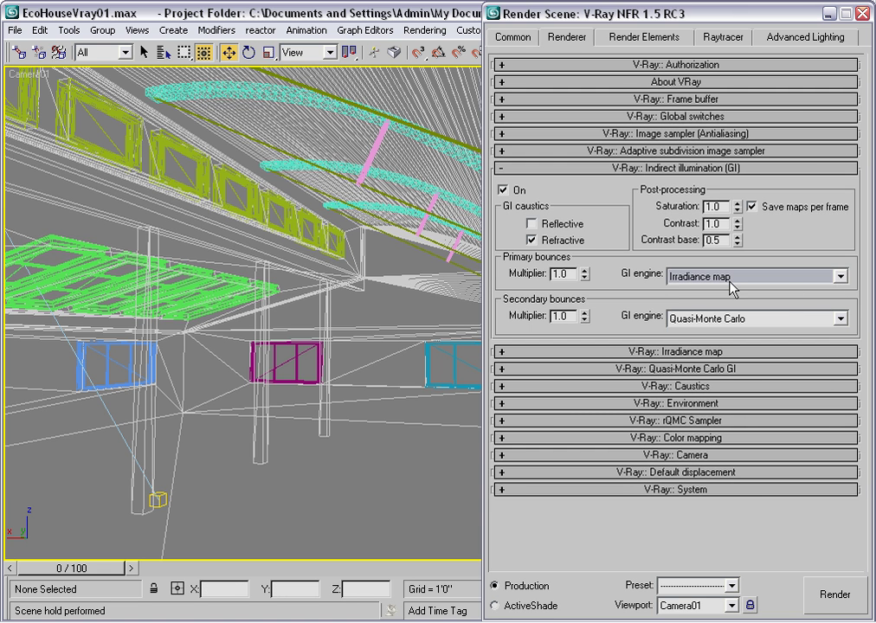
click(840, 320)
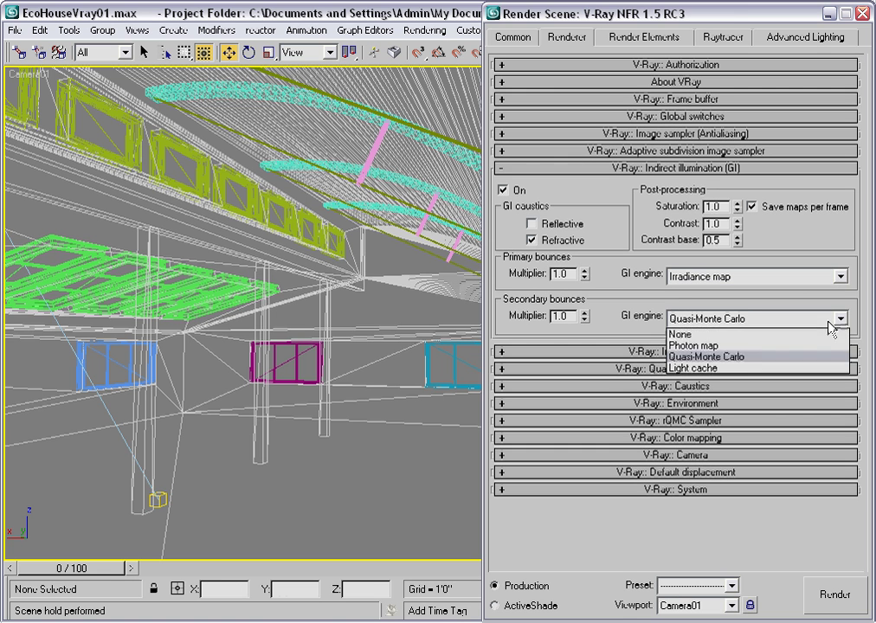
click(717, 369)
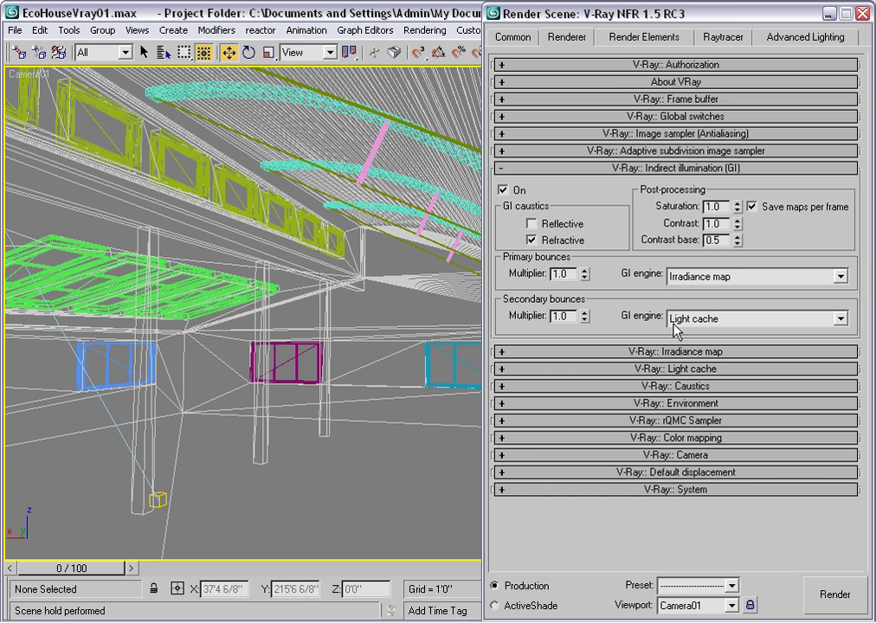
Step: Try Quasi-Monte Carlo and Photon map as the secondary bounces' GI engine and settle on Quasi-Monte Carlo
click(840, 320)
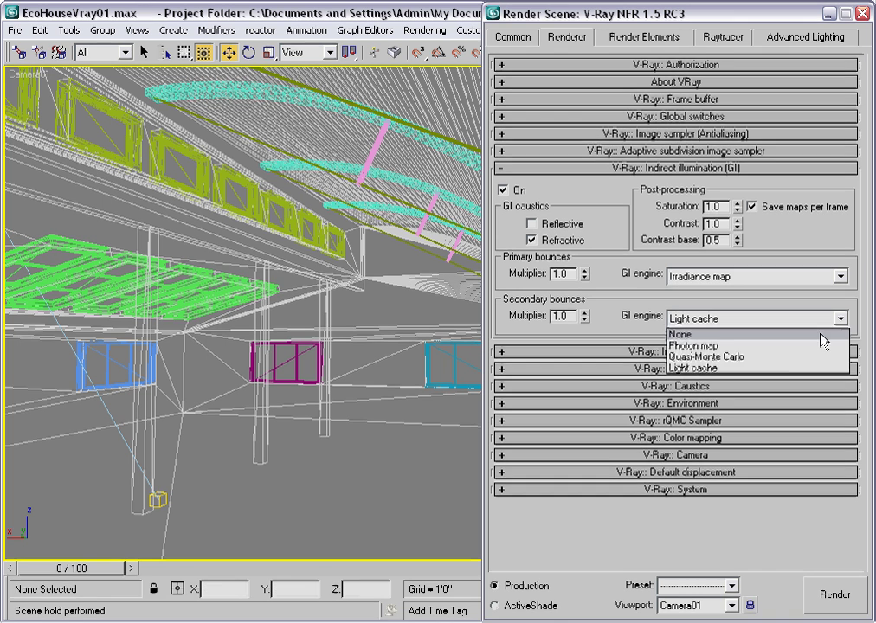
click(758, 357)
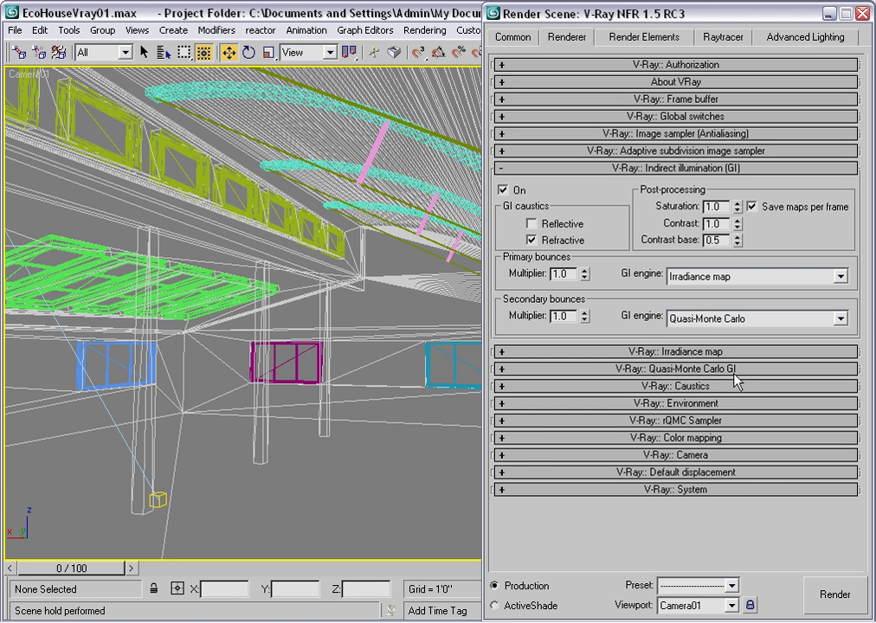
click(840, 321)
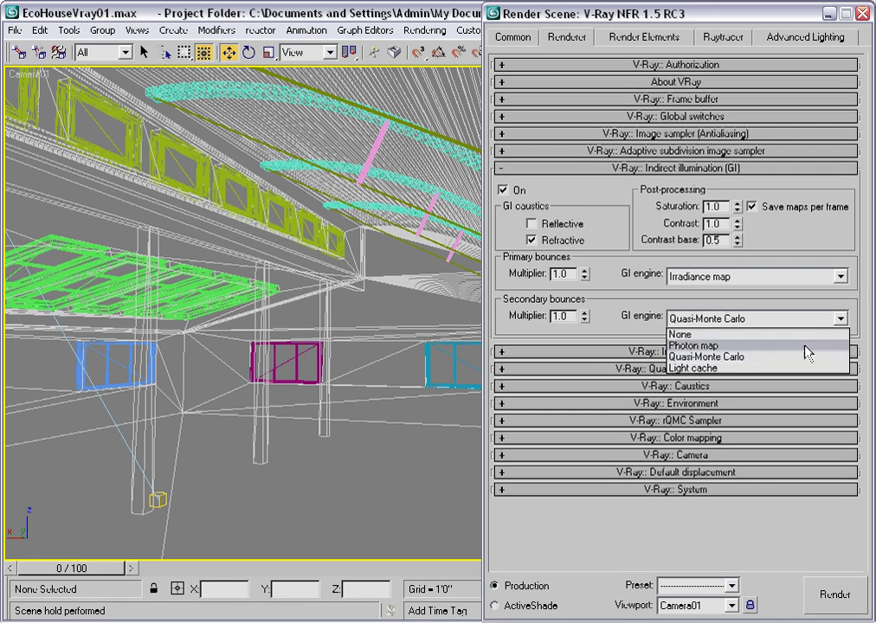
click(753, 346)
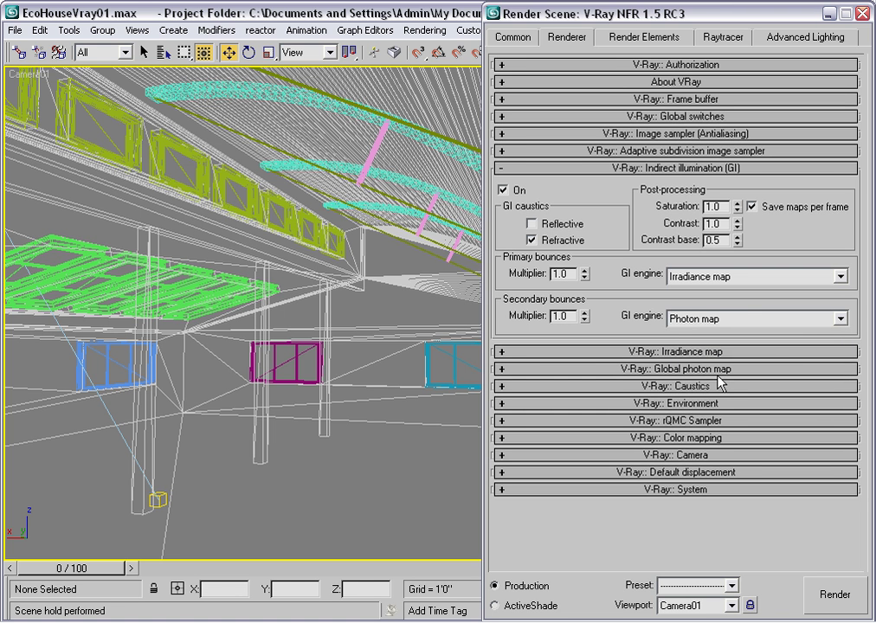
click(841, 319)
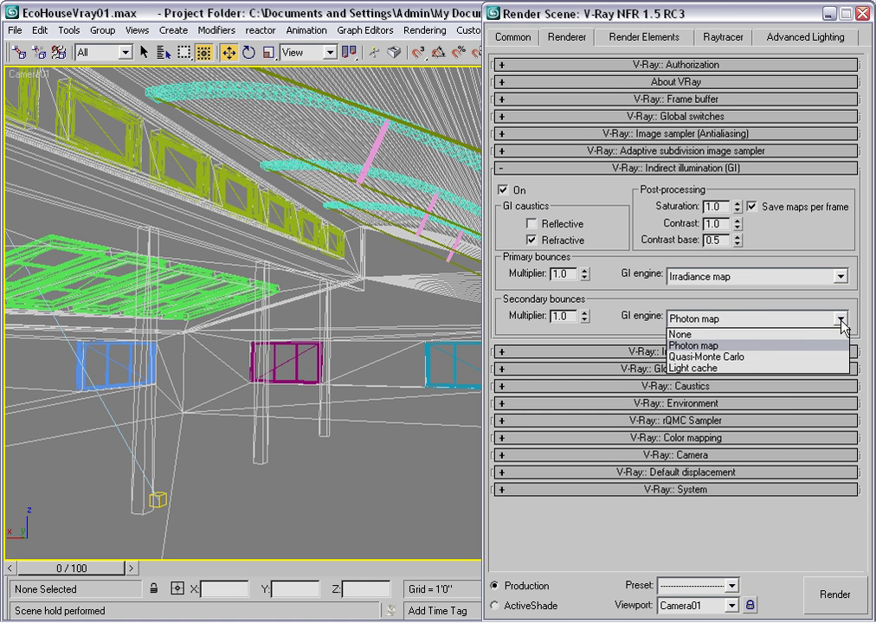
click(748, 357)
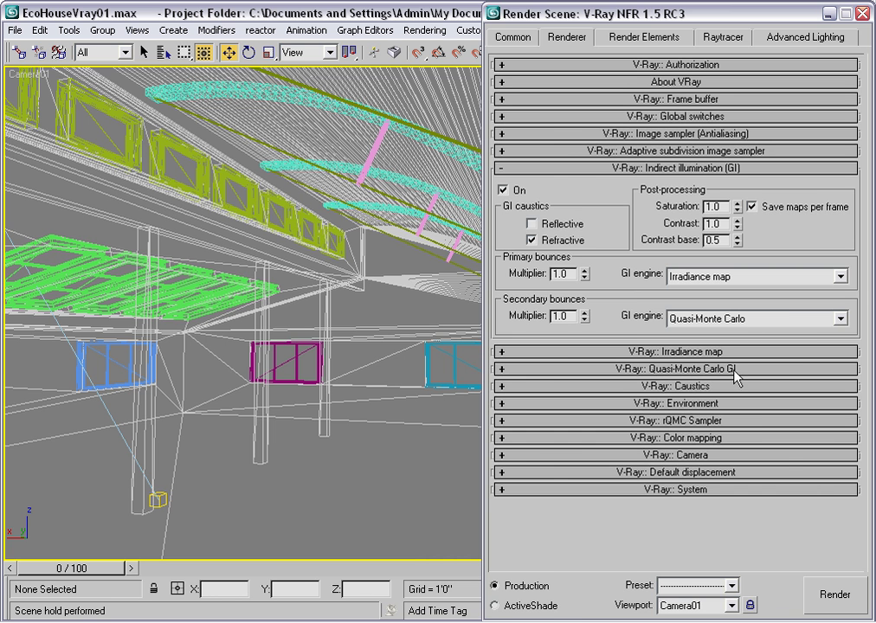
Step: Change the image sampler type to Adaptive QMC
click(693, 135)
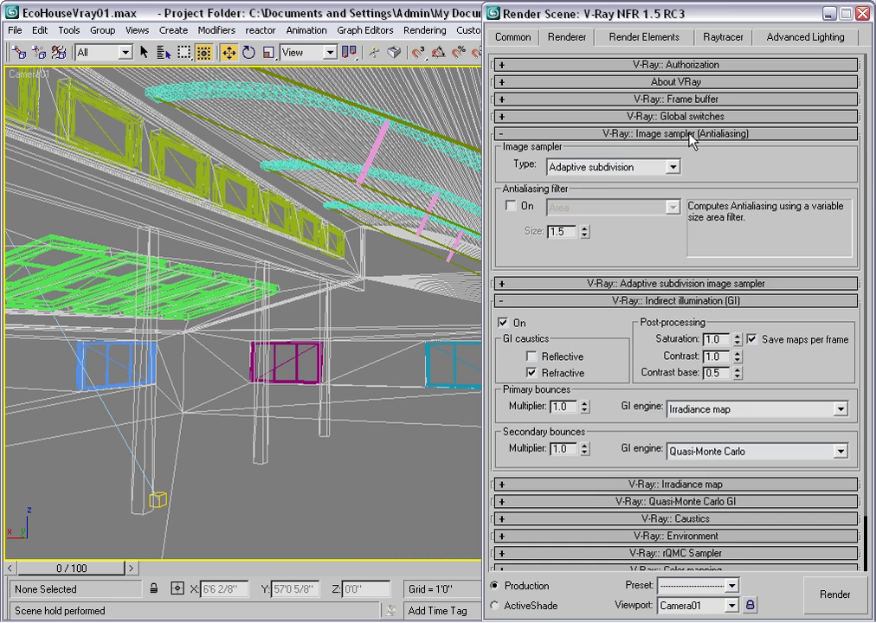
click(672, 167)
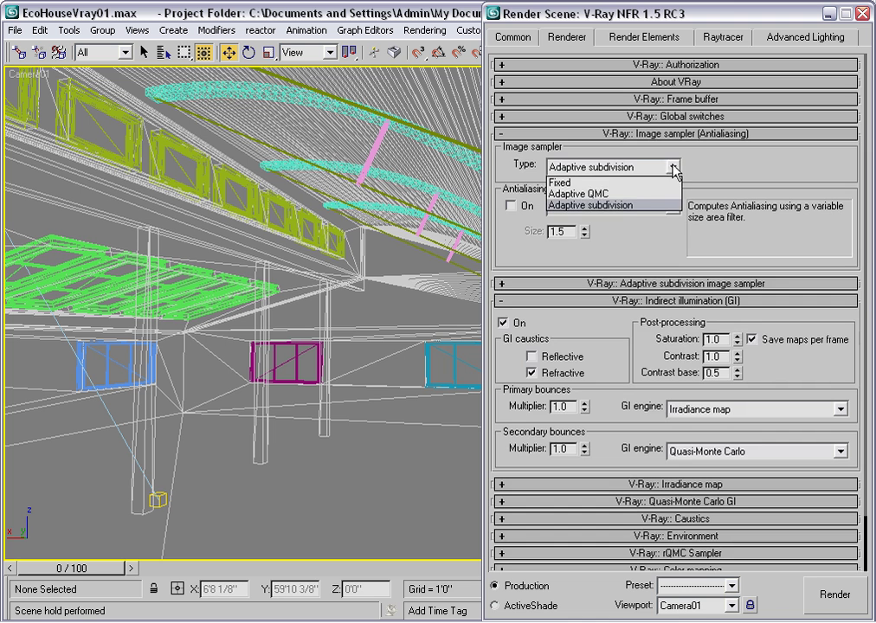
click(618, 194)
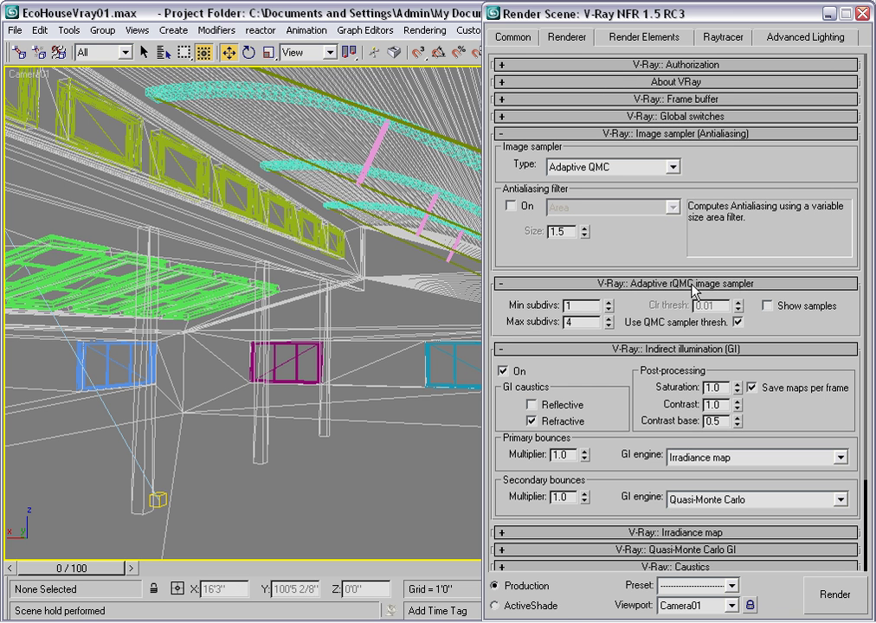
Step: Review the rQMC Sampler settings and the Caustics settings, leaving only the rQMC Sampler section expanded
scroll(863, 354, down, 4)
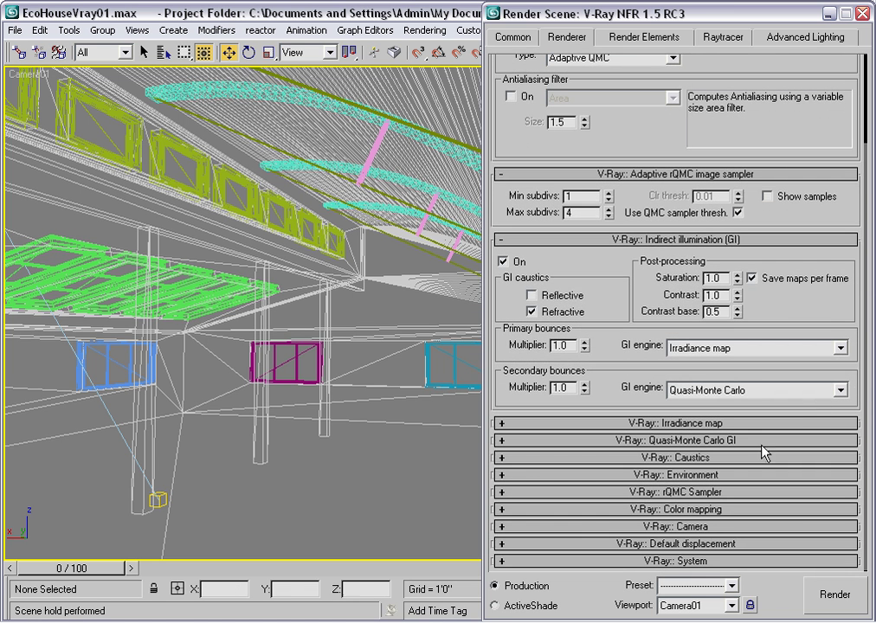
click(689, 494)
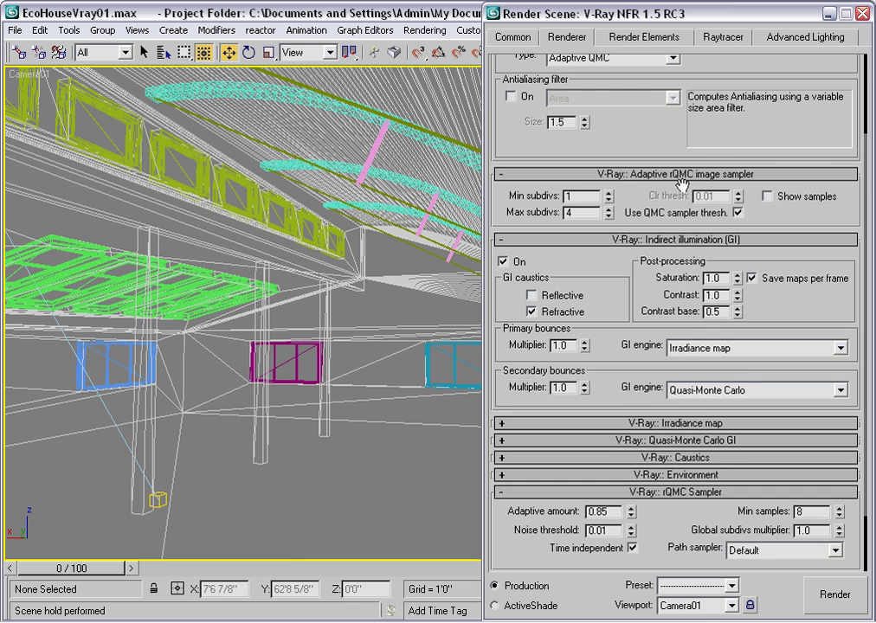
click(688, 465)
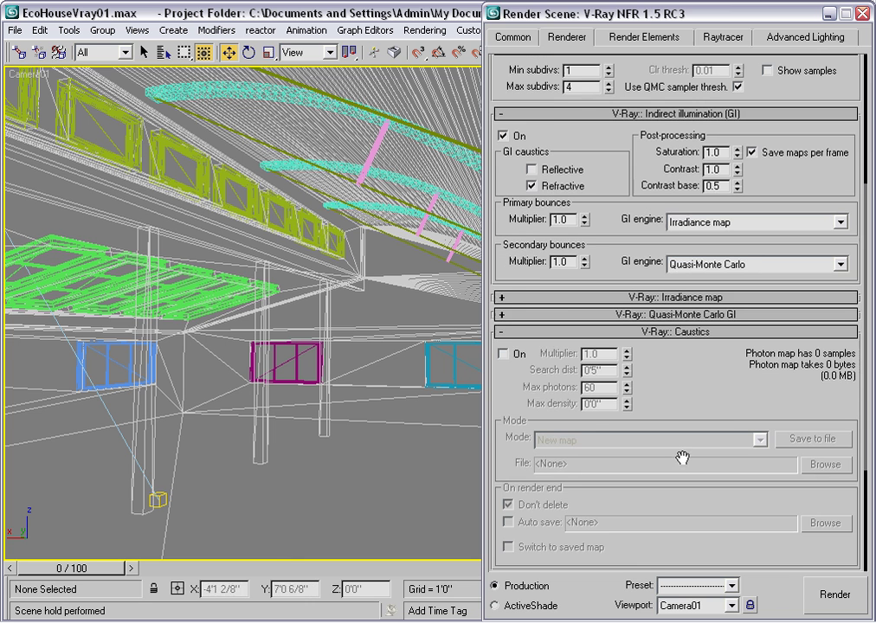
click(687, 337)
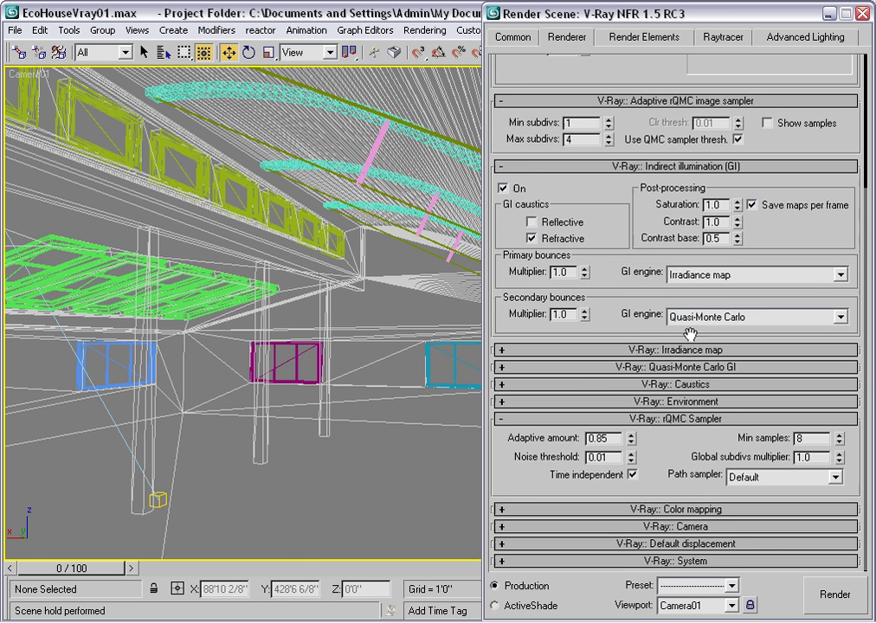
Step: Review the Color mapping settings and the Camera settings for camera type, depth of field and motion blur, then collapse Camera
click(728, 510)
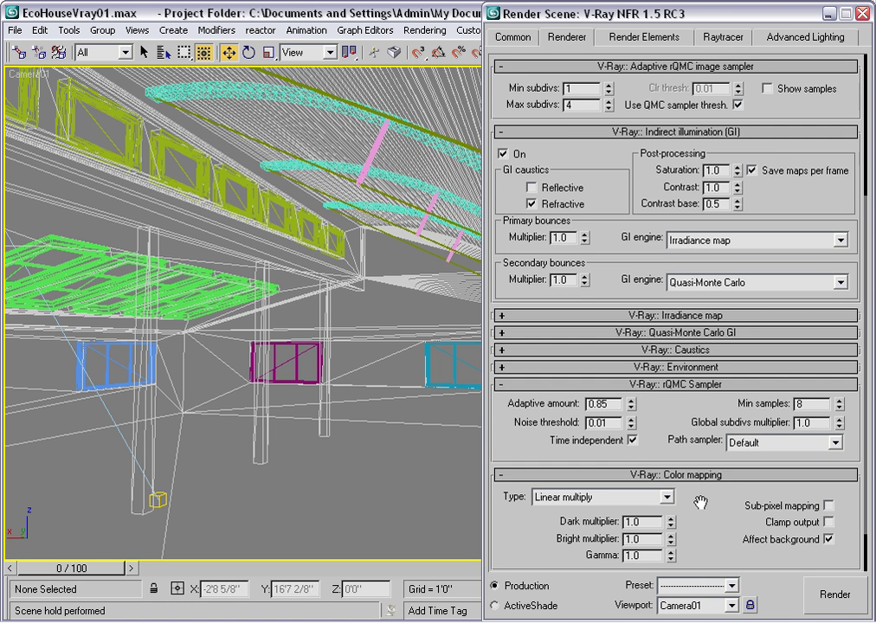
scroll(700, 502, down, 1)
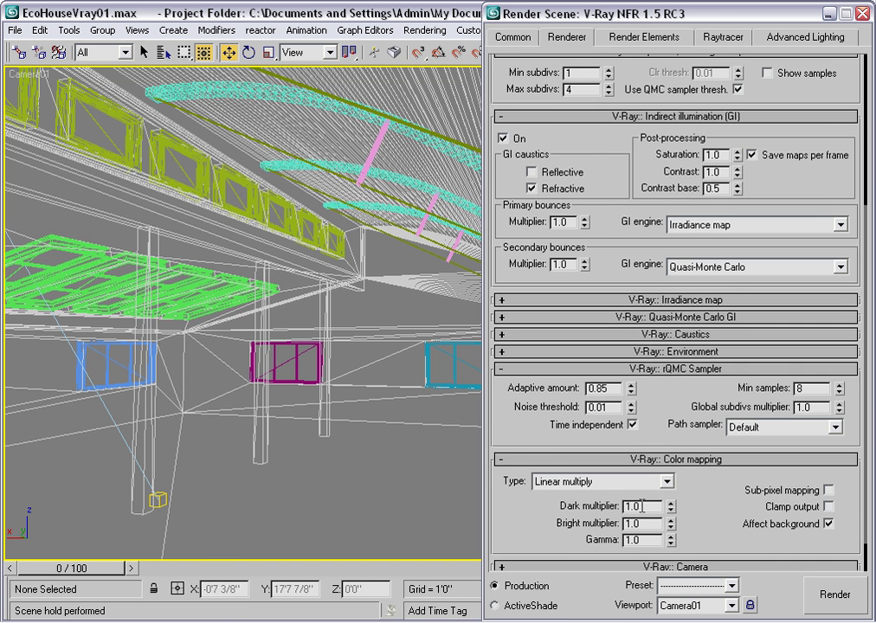
scroll(567, 364, down, 2)
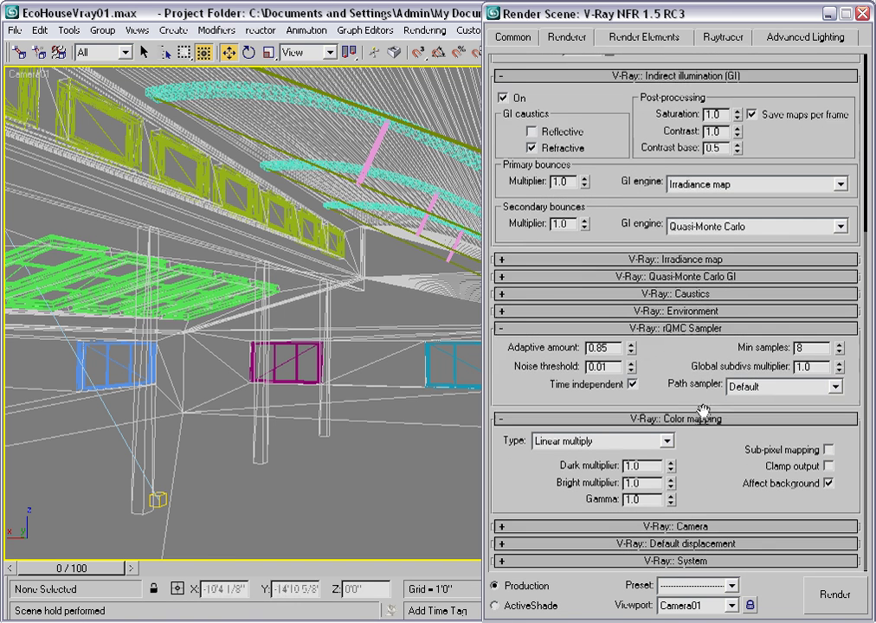
click(717, 527)
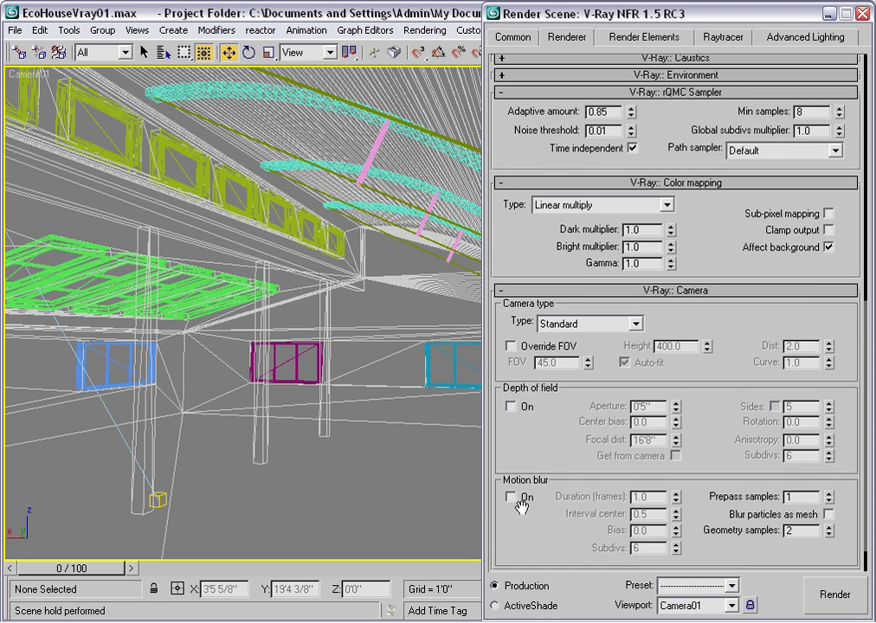
click(633, 291)
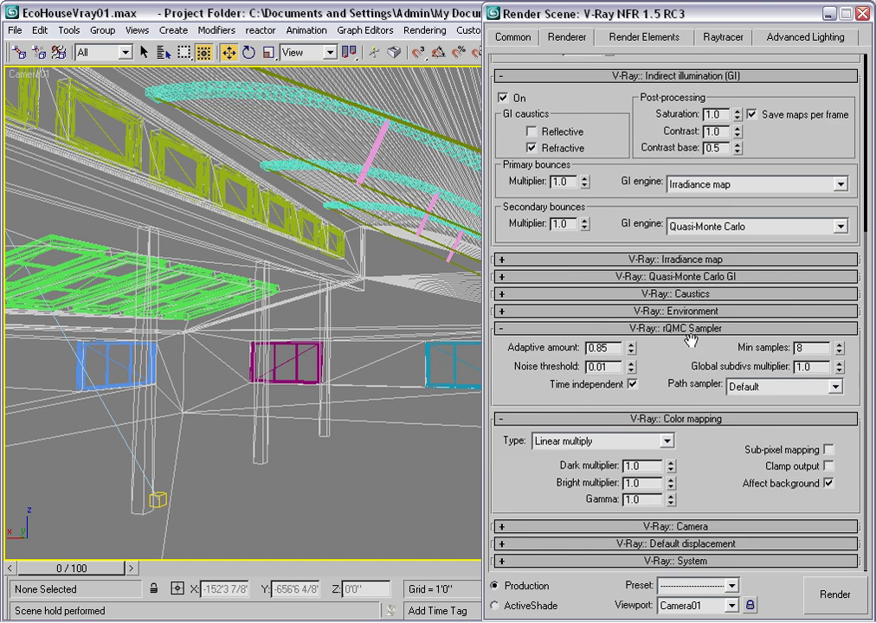
Step: Review the Default displacement settings, collapse them, and expand the System settings
click(695, 545)
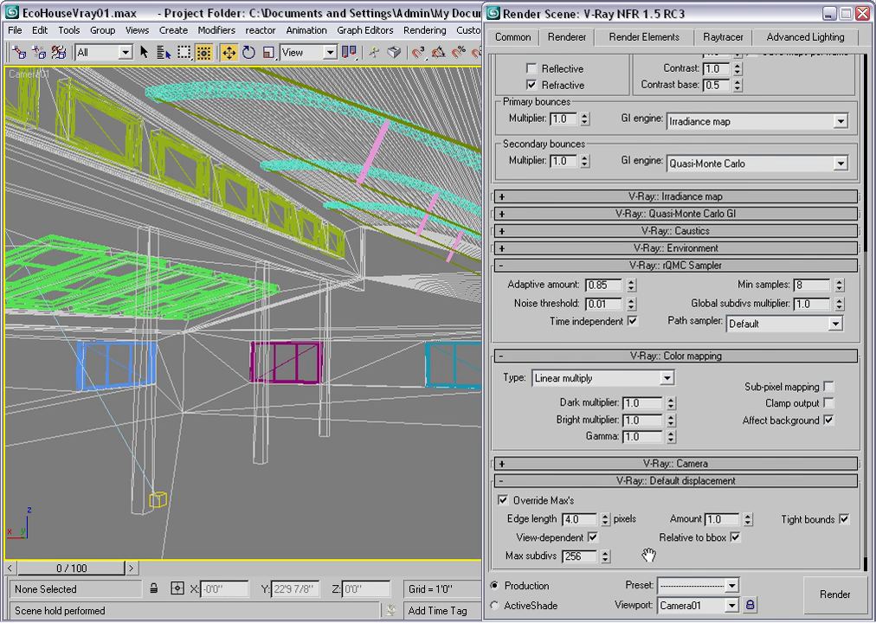
click(656, 482)
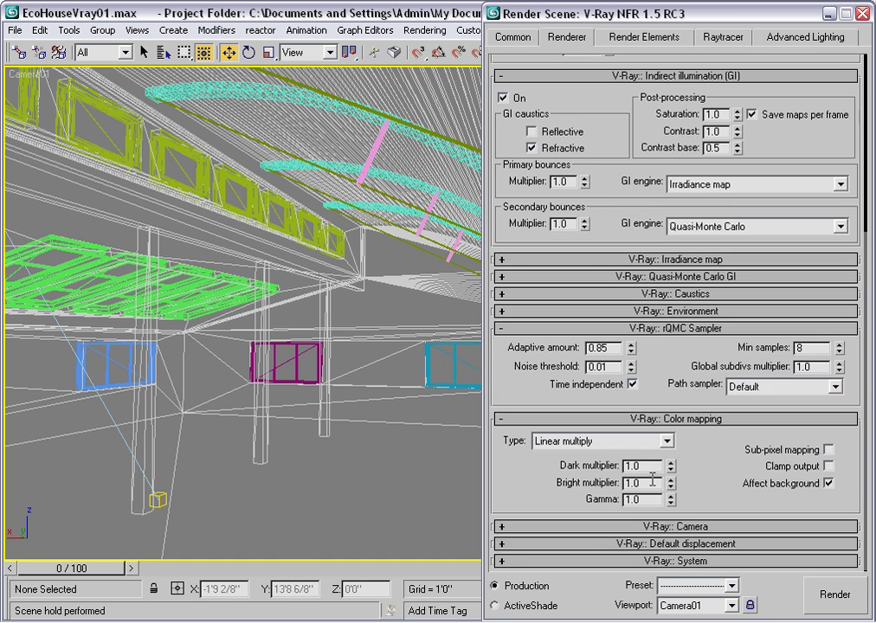
click(689, 562)
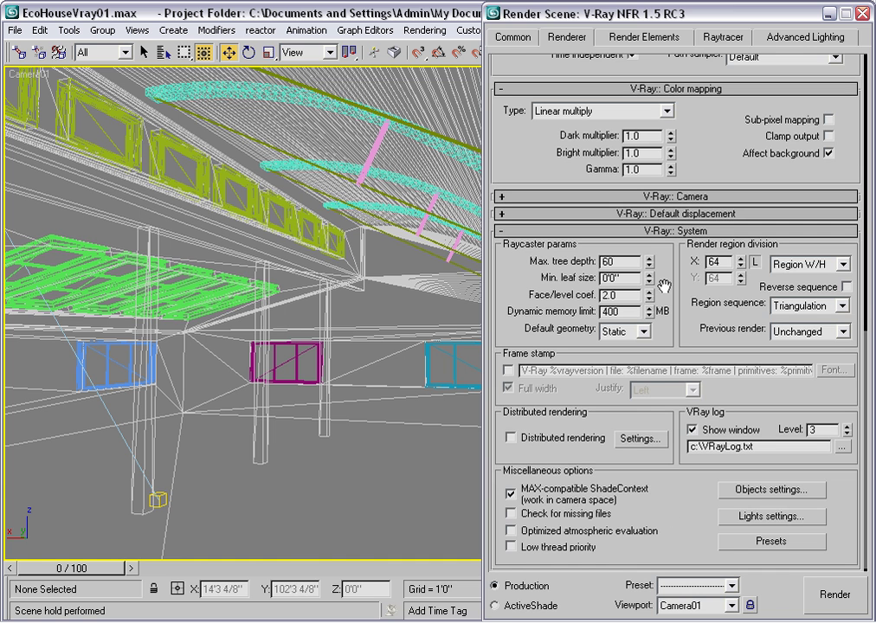